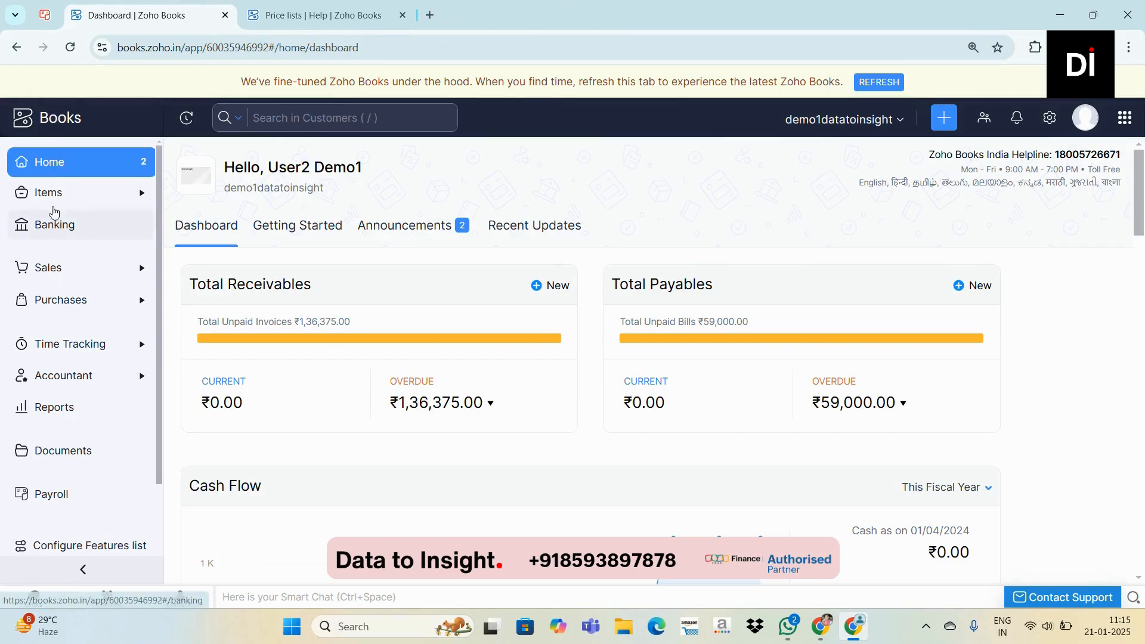
Open the Items list and start creating a new item
{"action": "left_click", "coordinate": [48, 192]}
{"action": "left_click", "coordinate": [53, 224]}
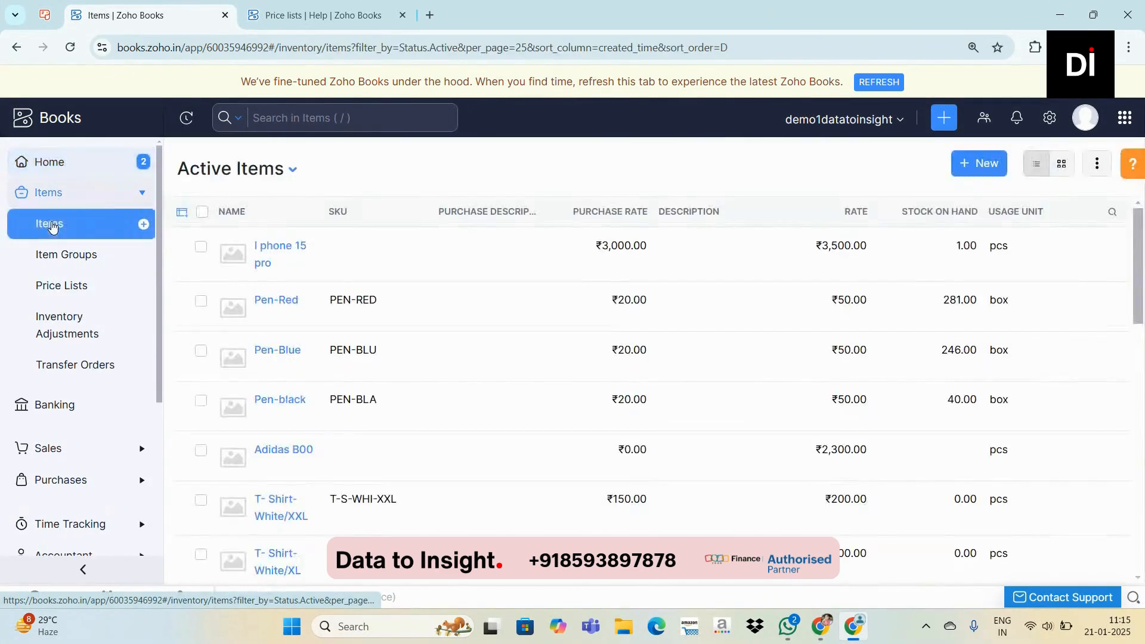
{"action": "left_click", "coordinate": [976, 169]}
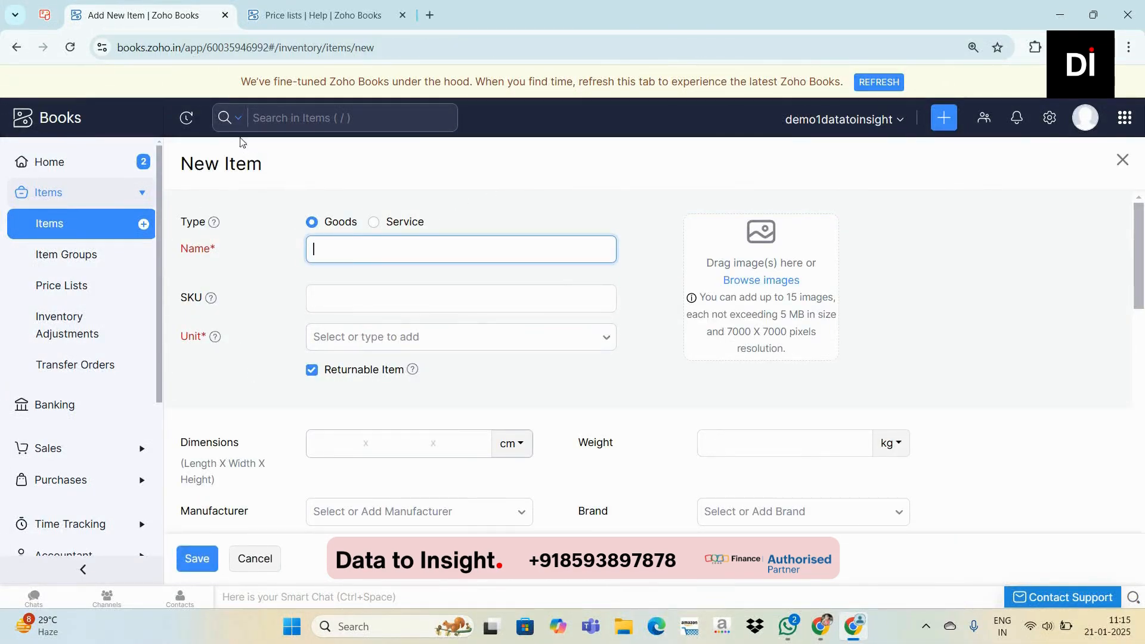
Name the new goods item LAPTOP and give it the SKU LAP-0001
{"action": "scroll", "coordinate": [536, 268], "scroll_direction": "down", "scroll_amount": 2}
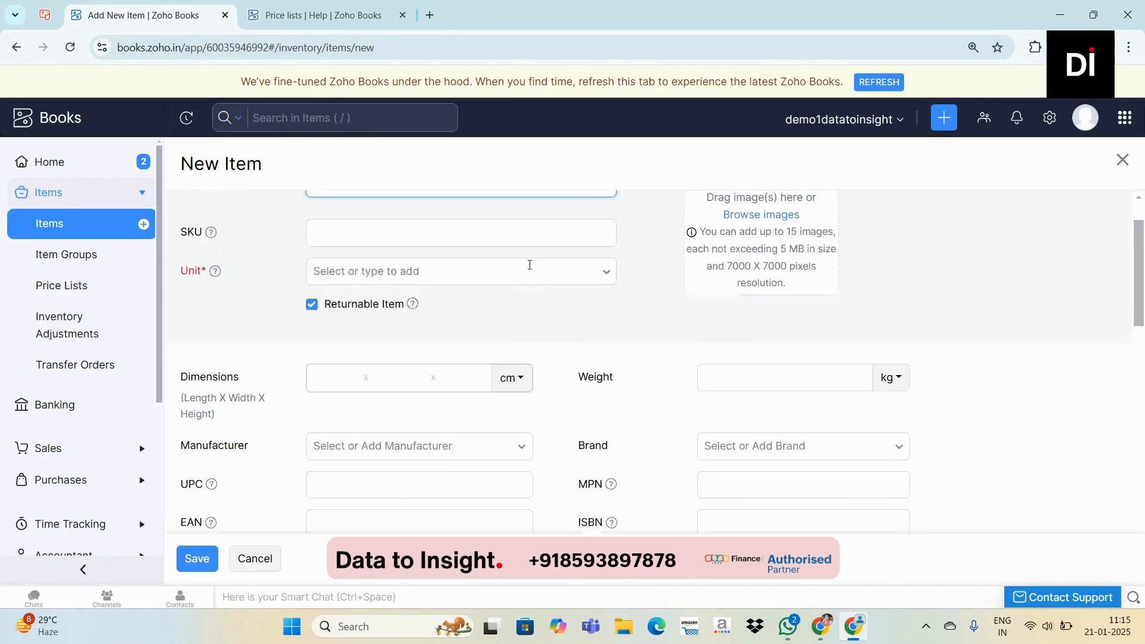
{"action": "scroll", "coordinate": [445, 248], "scroll_direction": "up", "scroll_amount": 2}
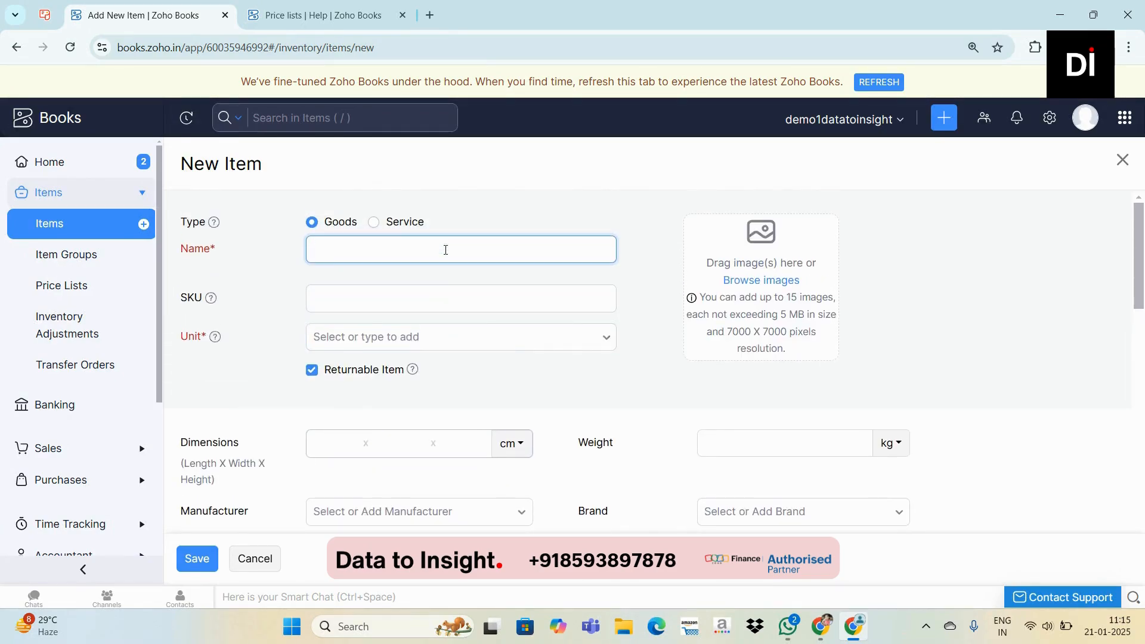
{"action": "type", "text": "LAP"}
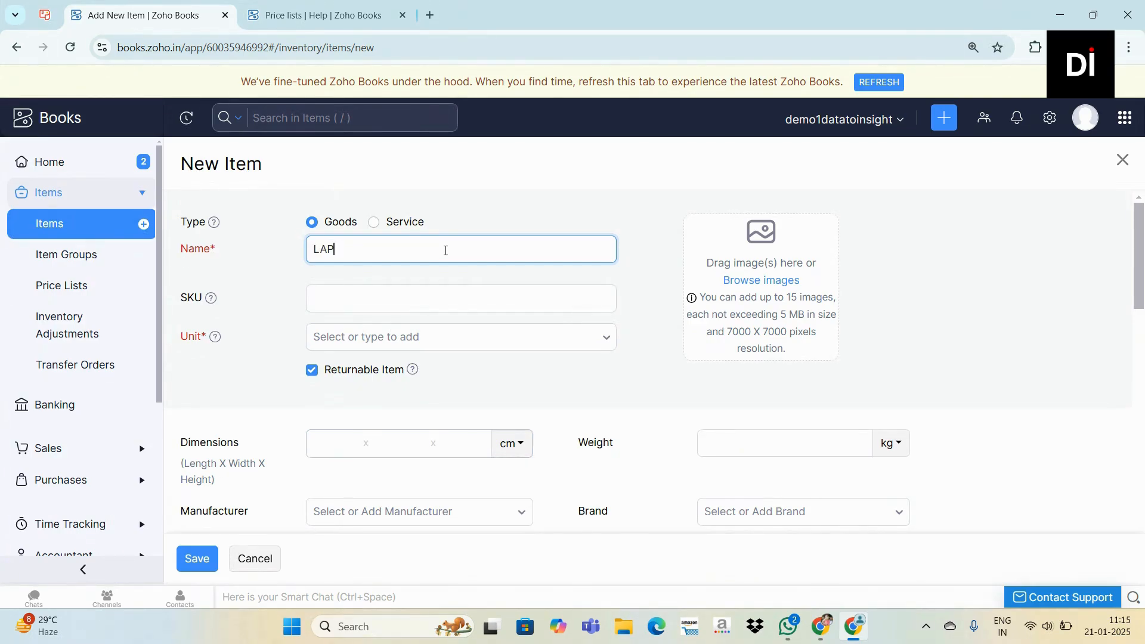
{"action": "type", "text": "TOP"}
{"action": "left_click", "coordinate": [398, 291]}
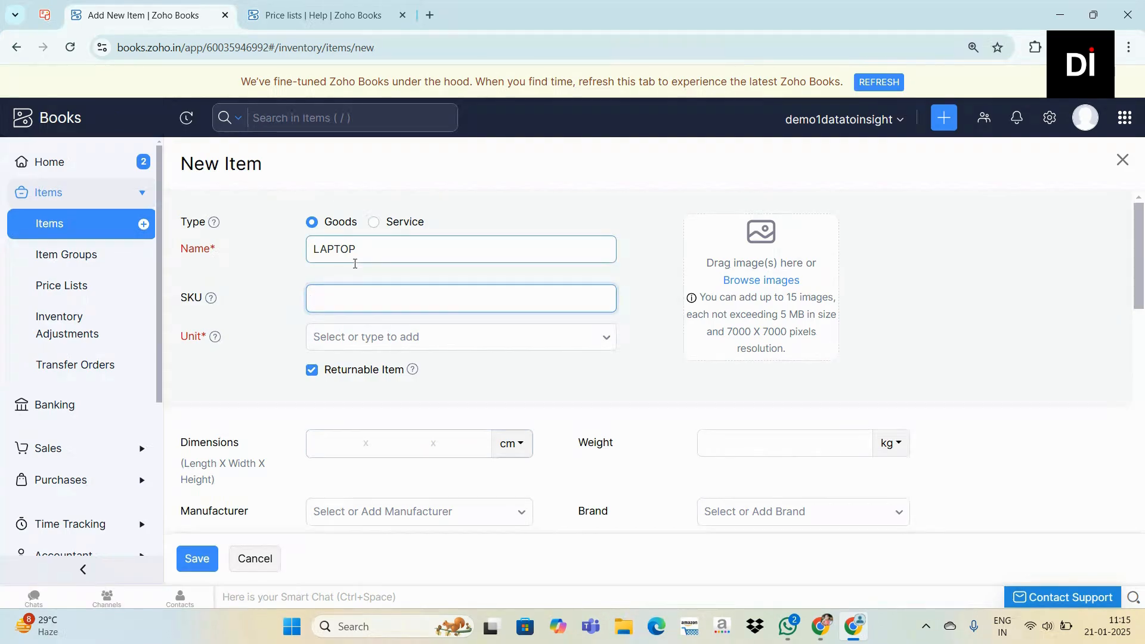
{"action": "type", "text": "LAP-0001"}
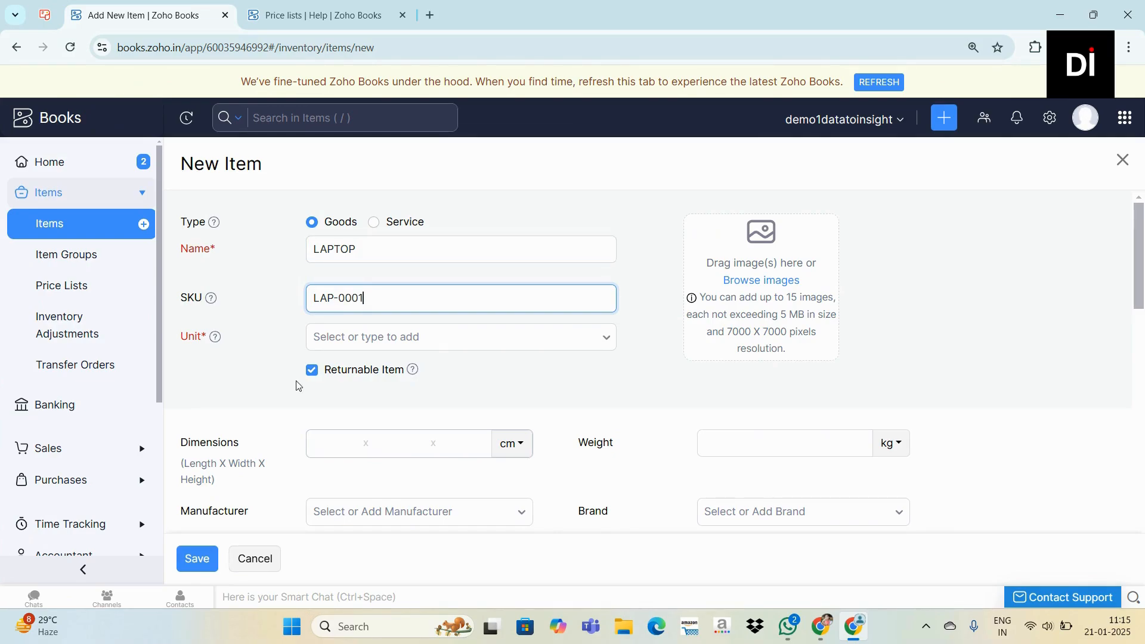
Set the item's unit to box and keep it marked as a returnable item
{"action": "left_click", "coordinate": [328, 345]}
{"action": "left_click", "coordinate": [339, 373]}
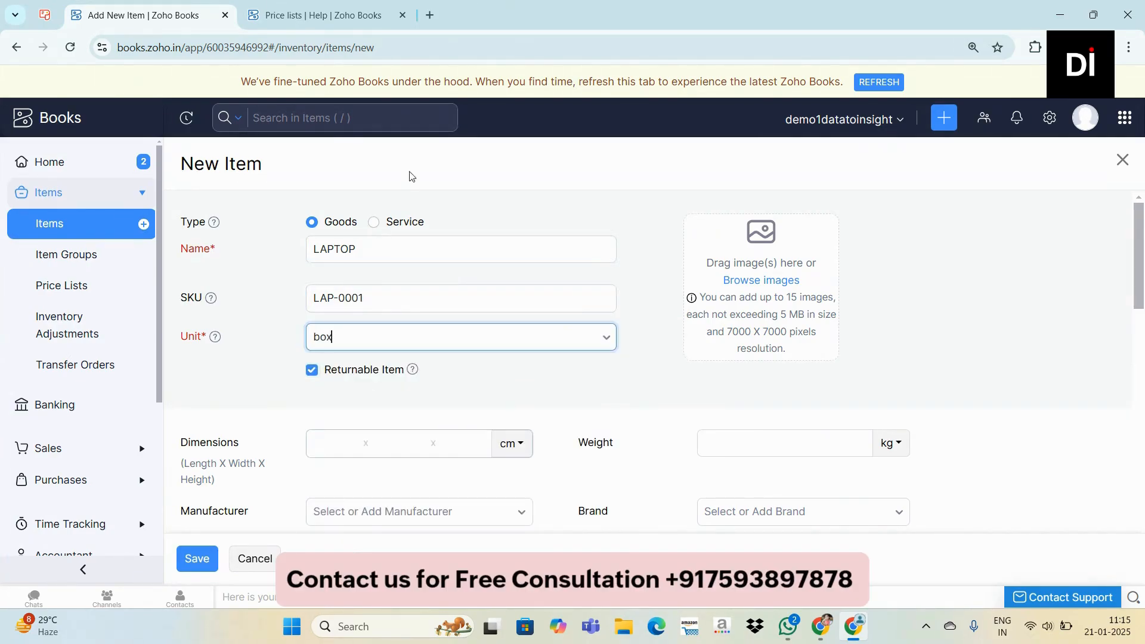
{"action": "scroll", "coordinate": [369, 250], "scroll_direction": "down", "scroll_amount": 1}
{"action": "left_click", "coordinate": [370, 263]}
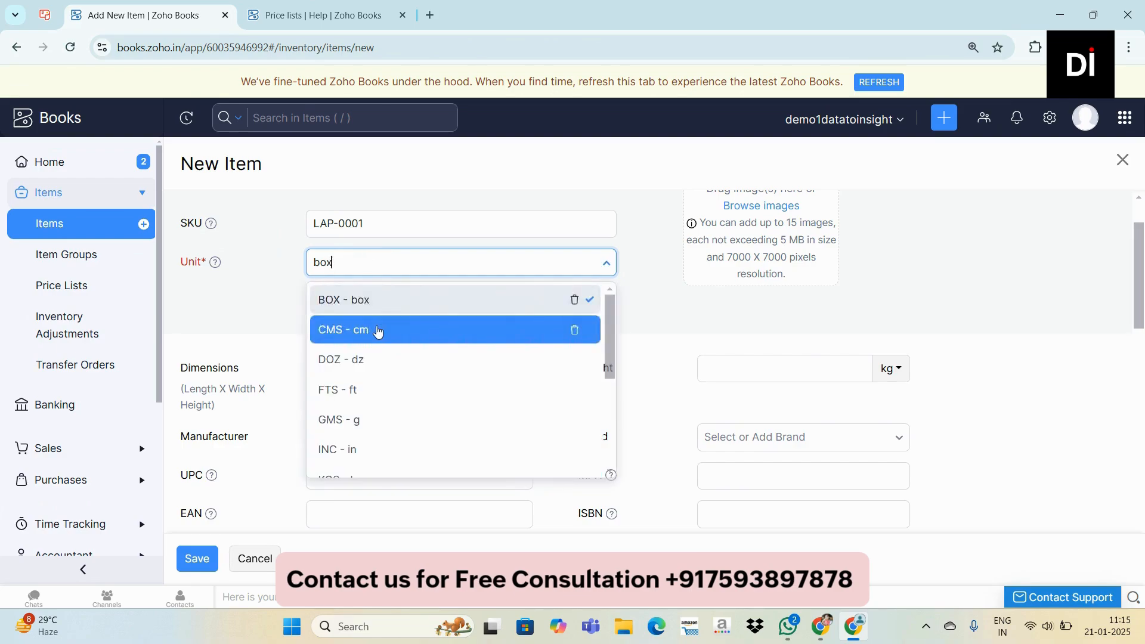
{"action": "scroll", "coordinate": [366, 407], "scroll_direction": "down", "scroll_amount": 3}
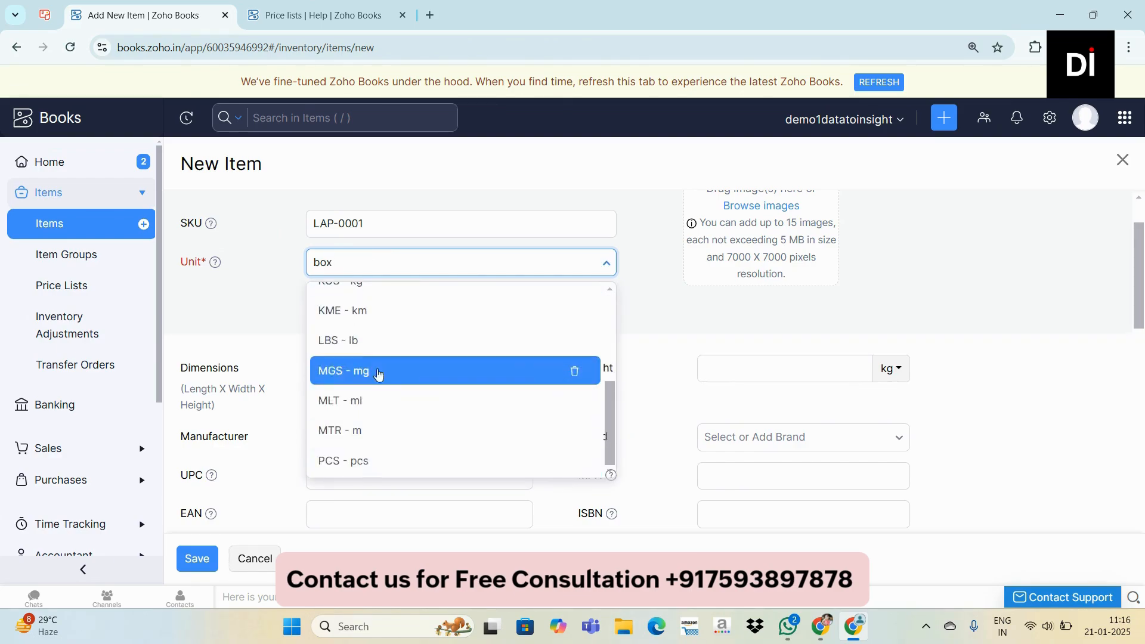
{"action": "left_click", "coordinate": [237, 310]}
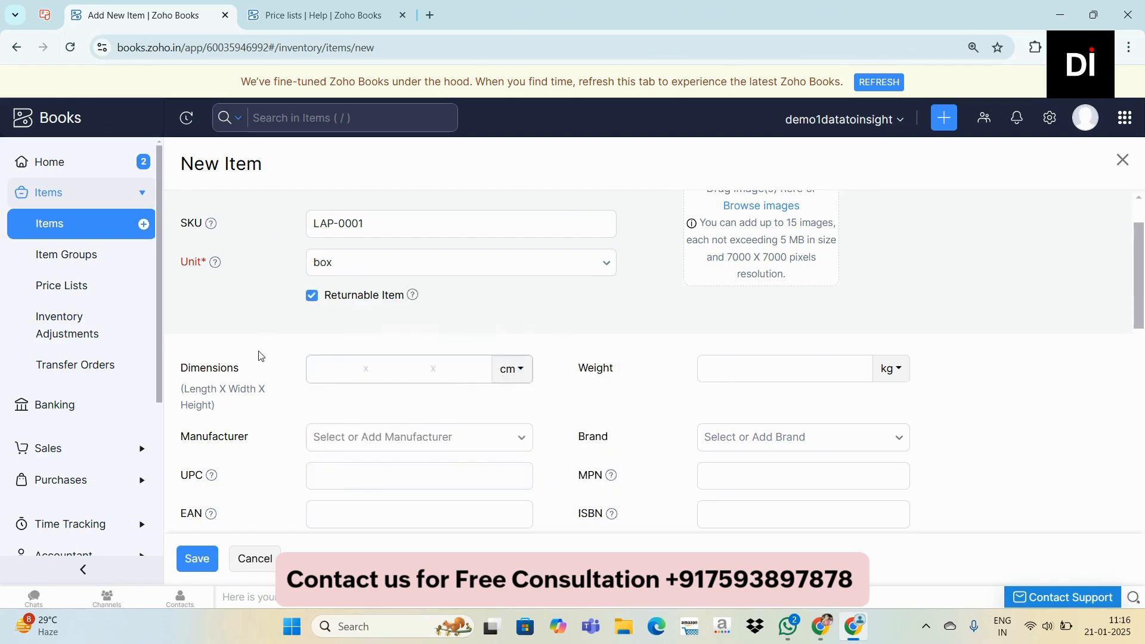
{"action": "scroll", "coordinate": [319, 322], "scroll_direction": "up", "scroll_amount": 1}
{"action": "left_click", "coordinate": [335, 339]}
{"action": "left_click", "coordinate": [252, 374]}
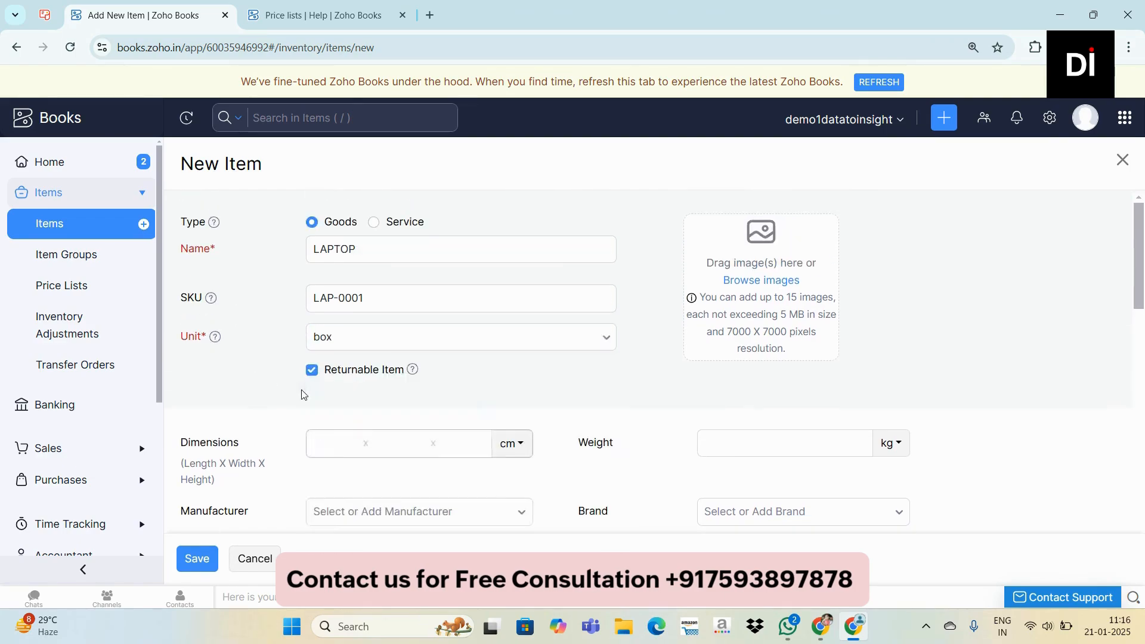
{"action": "left_click", "coordinate": [312, 371]}
{"action": "left_click", "coordinate": [312, 371]}
Fill in the sales information with a selling price of 25000 INR and the Sales account
{"action": "scroll", "coordinate": [415, 322], "scroll_direction": "down", "scroll_amount": 3}
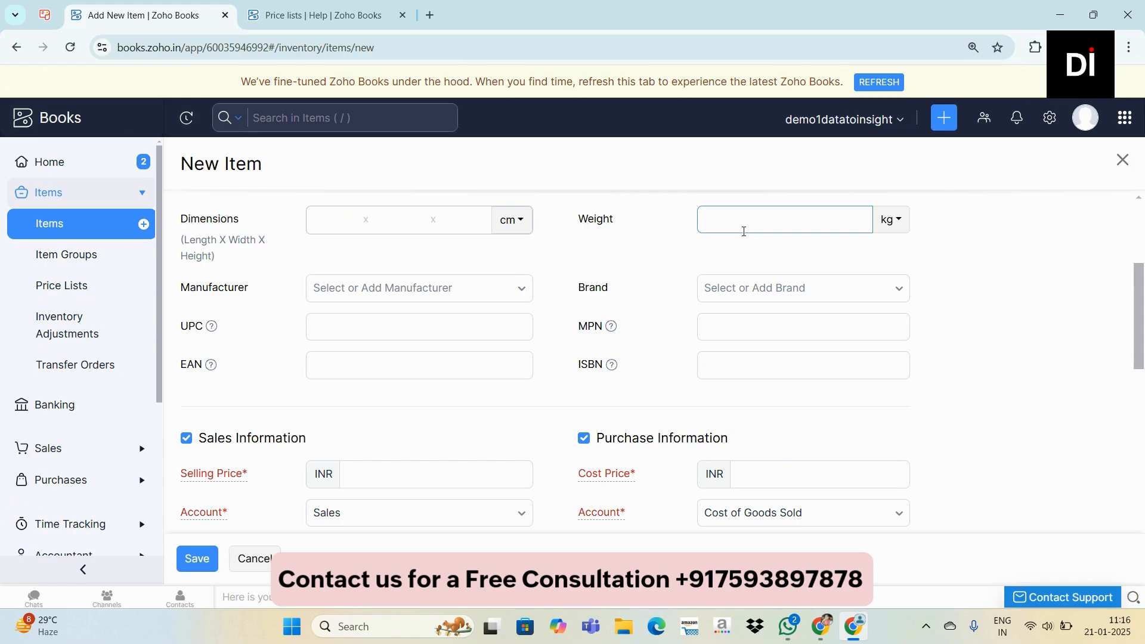
{"action": "scroll", "coordinate": [189, 294], "scroll_direction": "down", "scroll_amount": 3}
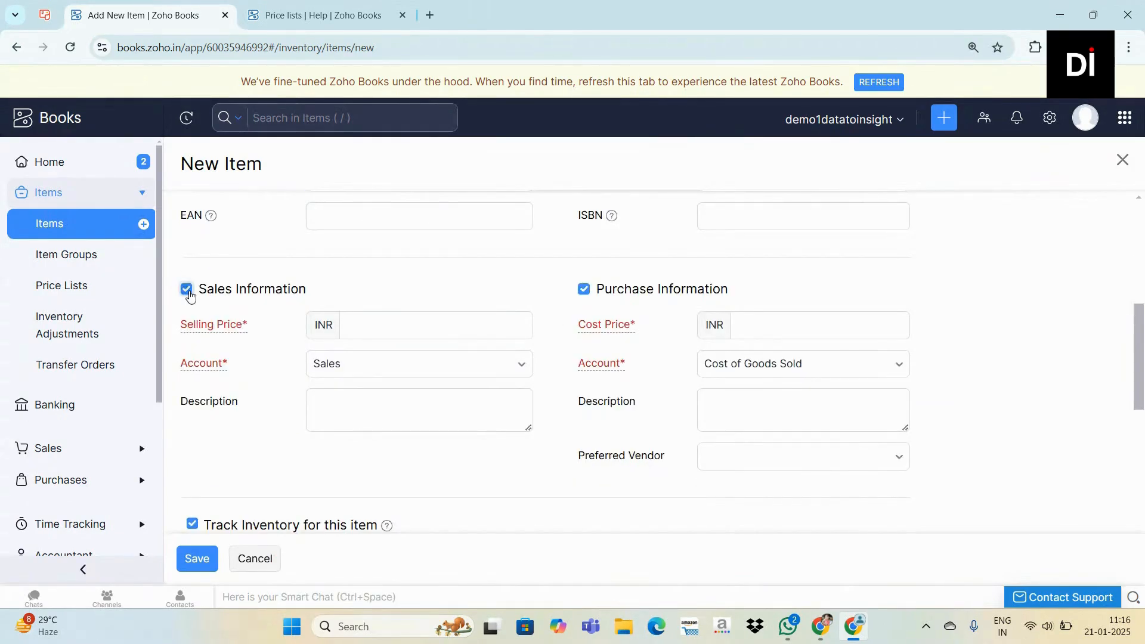
{"action": "left_click", "coordinate": [188, 292]}
{"action": "left_click", "coordinate": [189, 292]}
{"action": "left_click", "coordinate": [465, 325]}
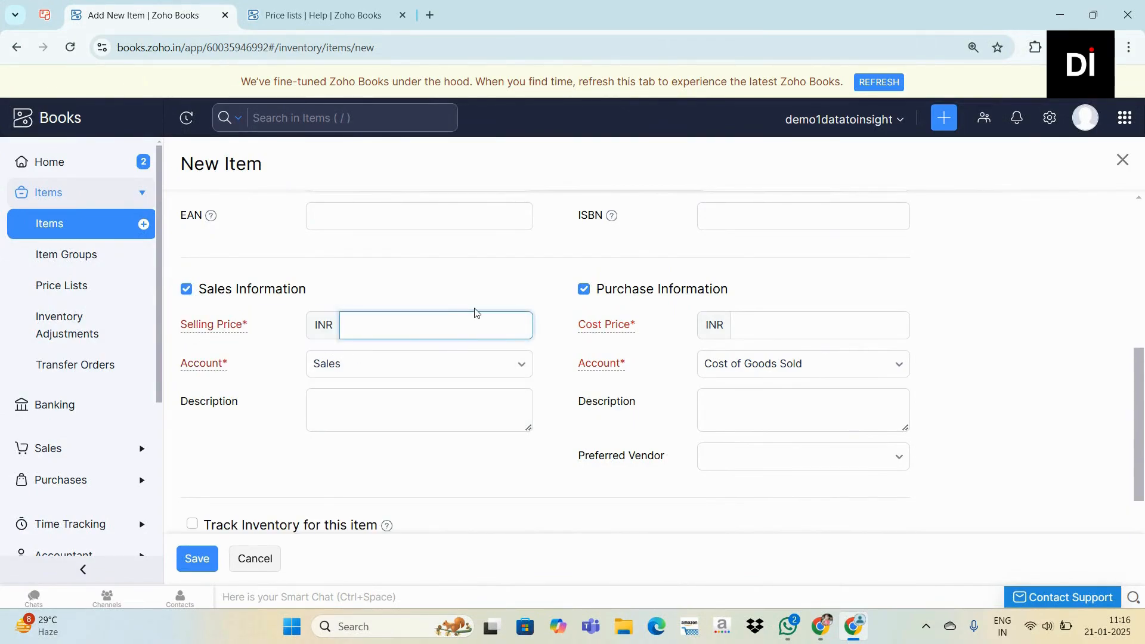
{"action": "type", "text": "25000"}
{"action": "left_click", "coordinate": [413, 277]}
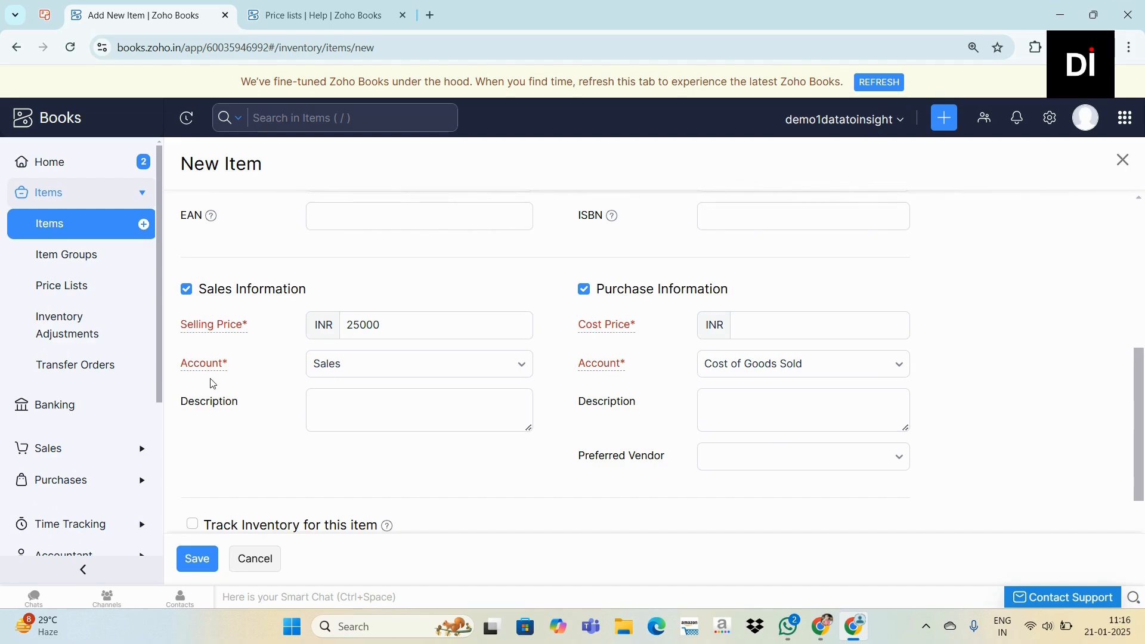
{"action": "left_click", "coordinate": [337, 373]}
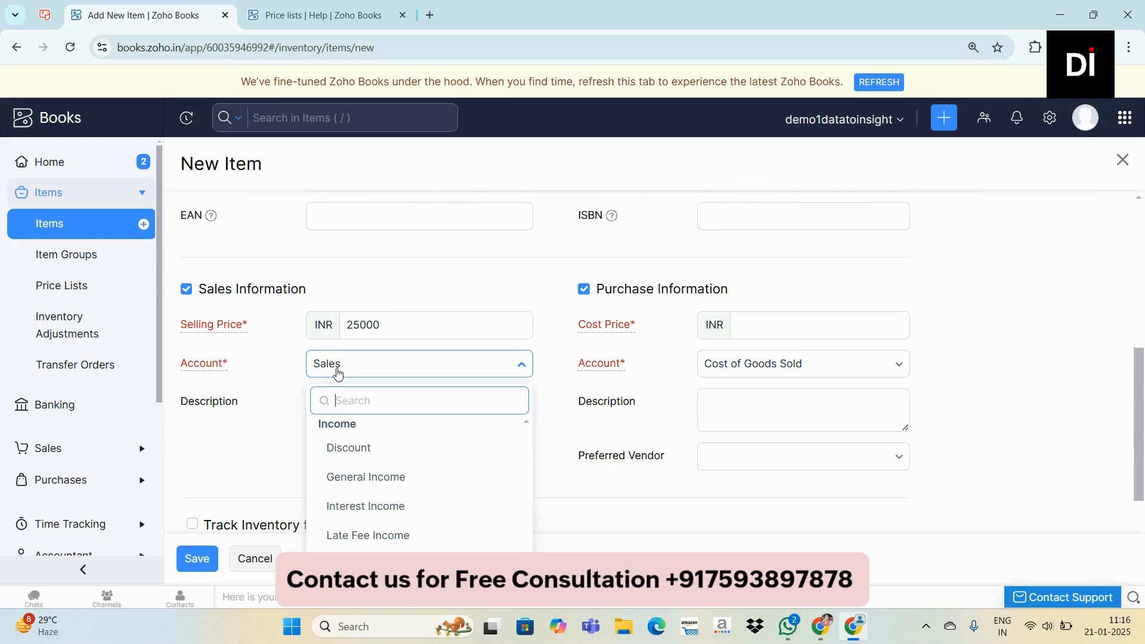
{"action": "scroll", "coordinate": [382, 538], "scroll_direction": "down", "scroll_amount": 1}
{"action": "left_click", "coordinate": [383, 562]}
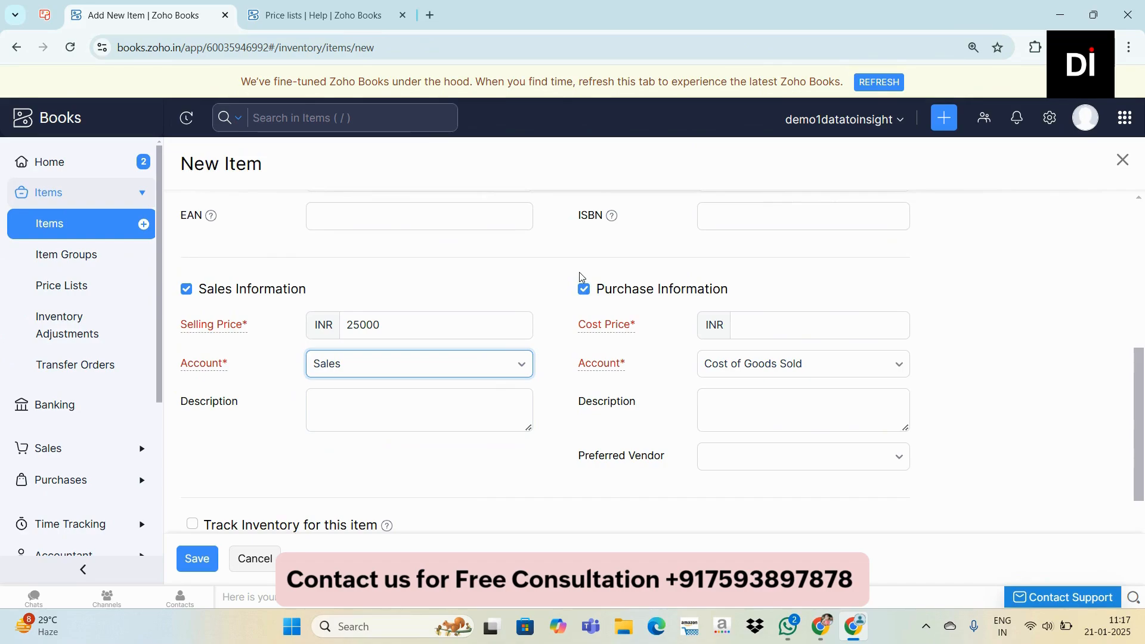
Keep purchase information enabled and set the cost price to 10000 INR
{"action": "left_click", "coordinate": [584, 290]}
{"action": "left_click", "coordinate": [584, 289]}
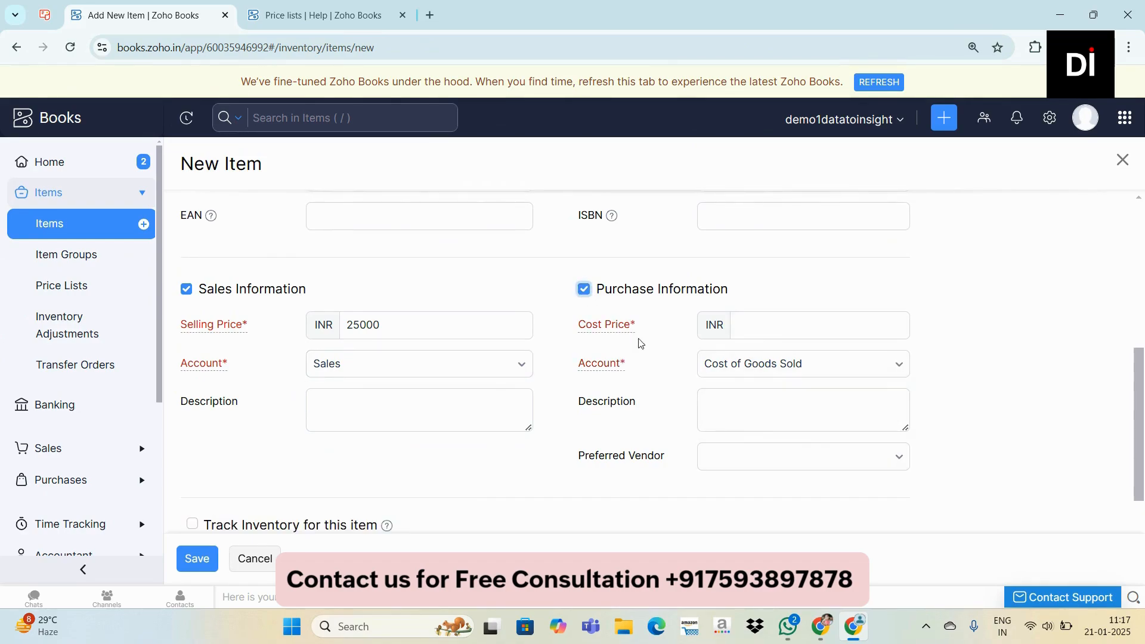
{"action": "left_click", "coordinate": [860, 324]}
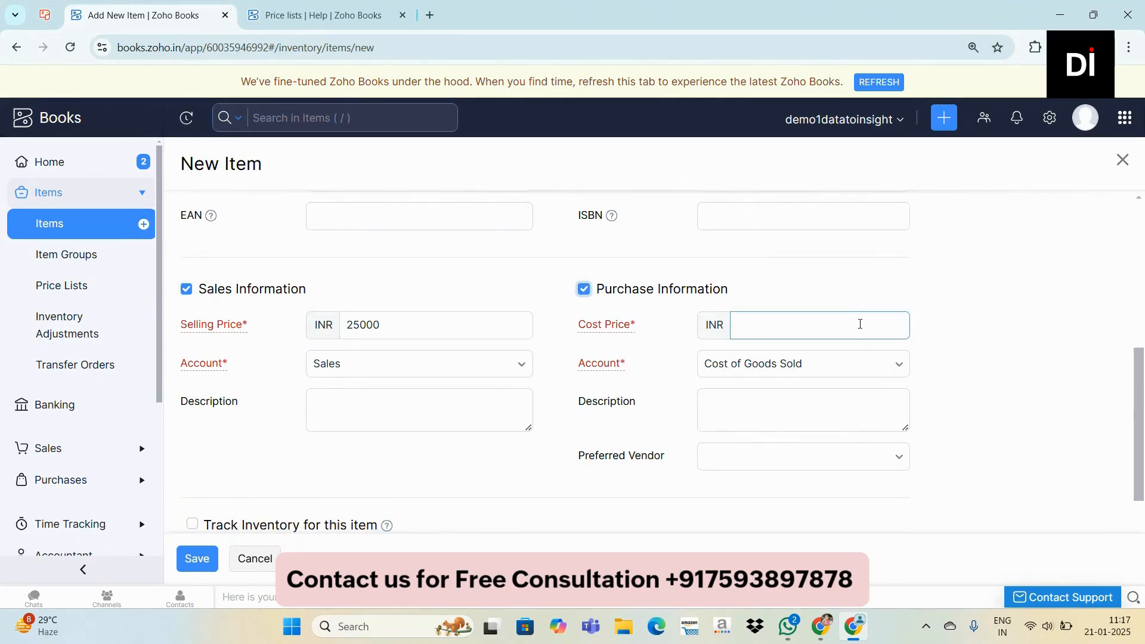
{"action": "type", "text": "10000"}
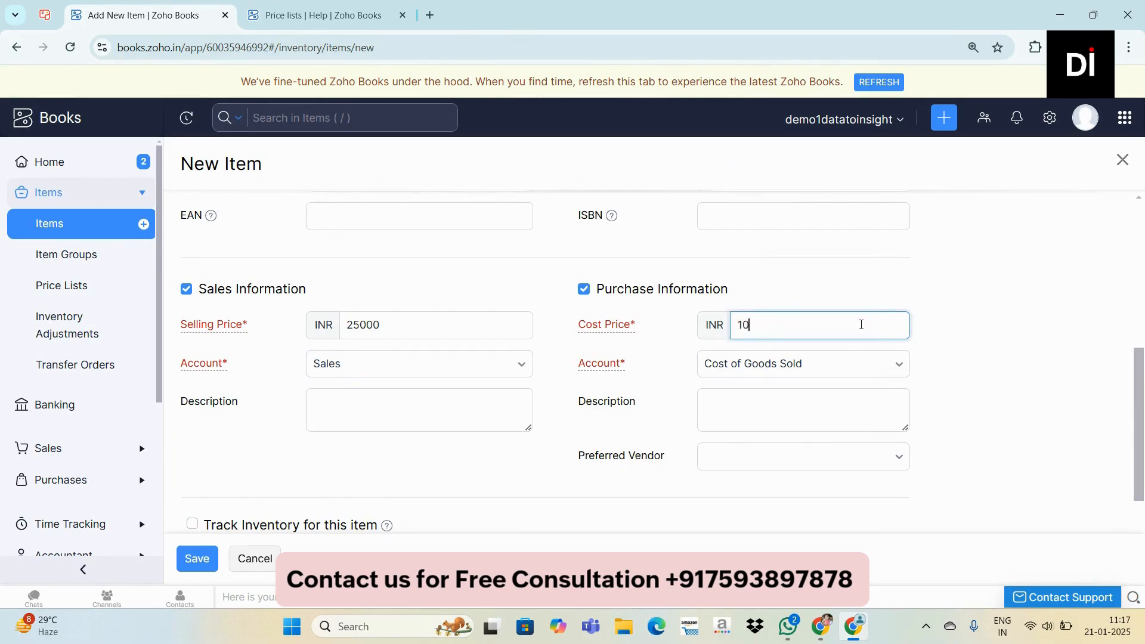
{"action": "left_click", "coordinate": [867, 295]}
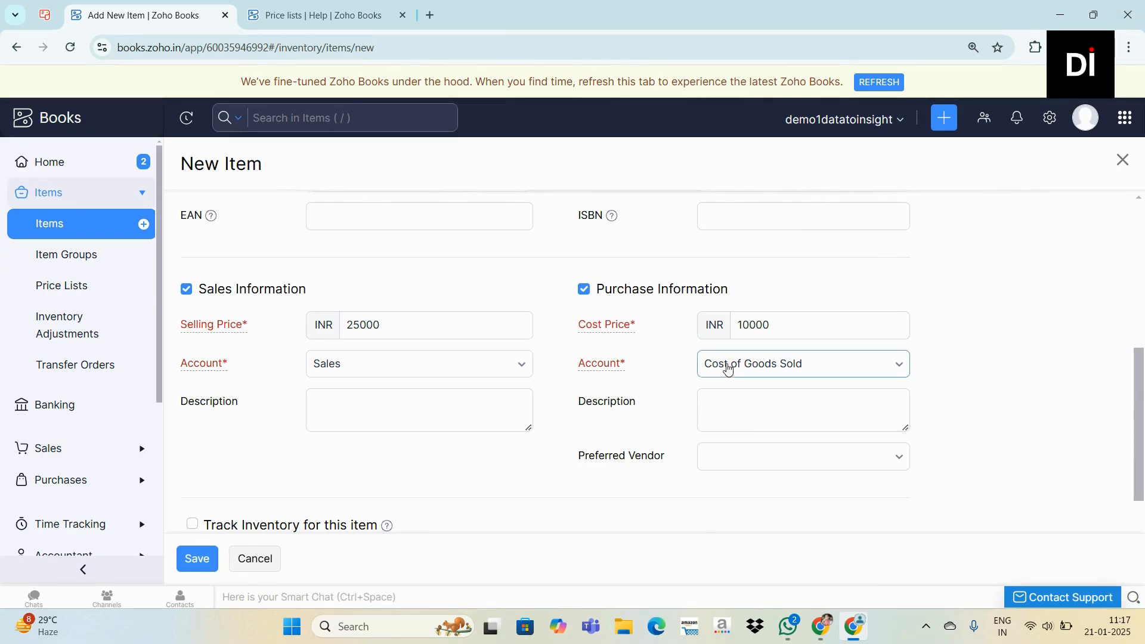
Choose ACER SHOP as the item's preferred vendor
{"action": "scroll", "coordinate": [644, 411], "scroll_direction": "down", "scroll_amount": 1}
{"action": "left_click", "coordinate": [720, 334]}
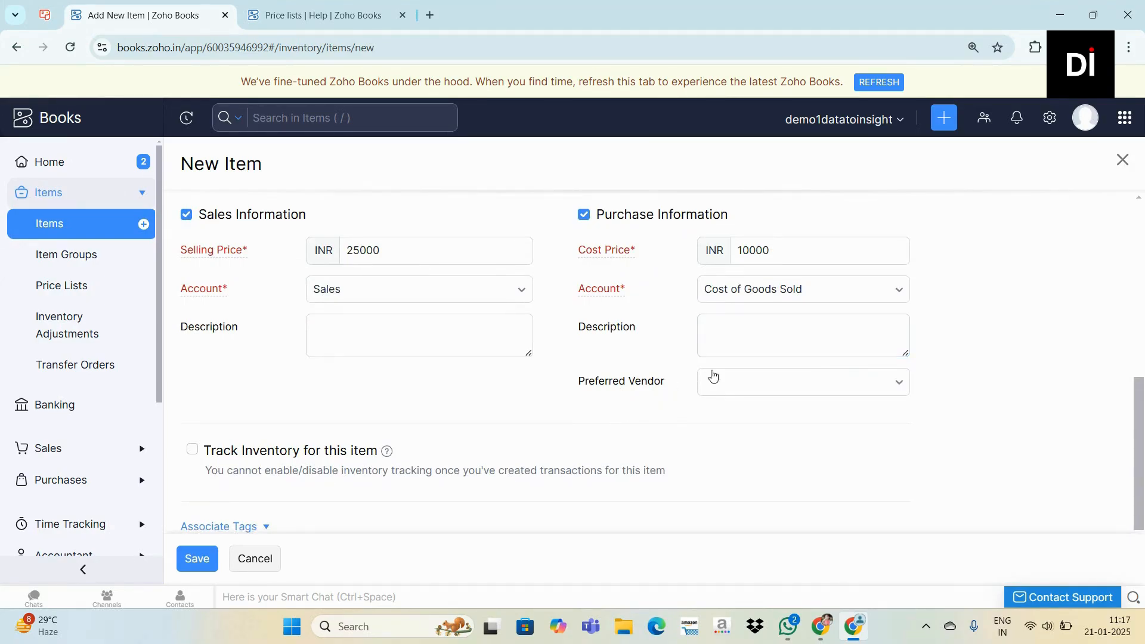
{"action": "left_click", "coordinate": [735, 396]}
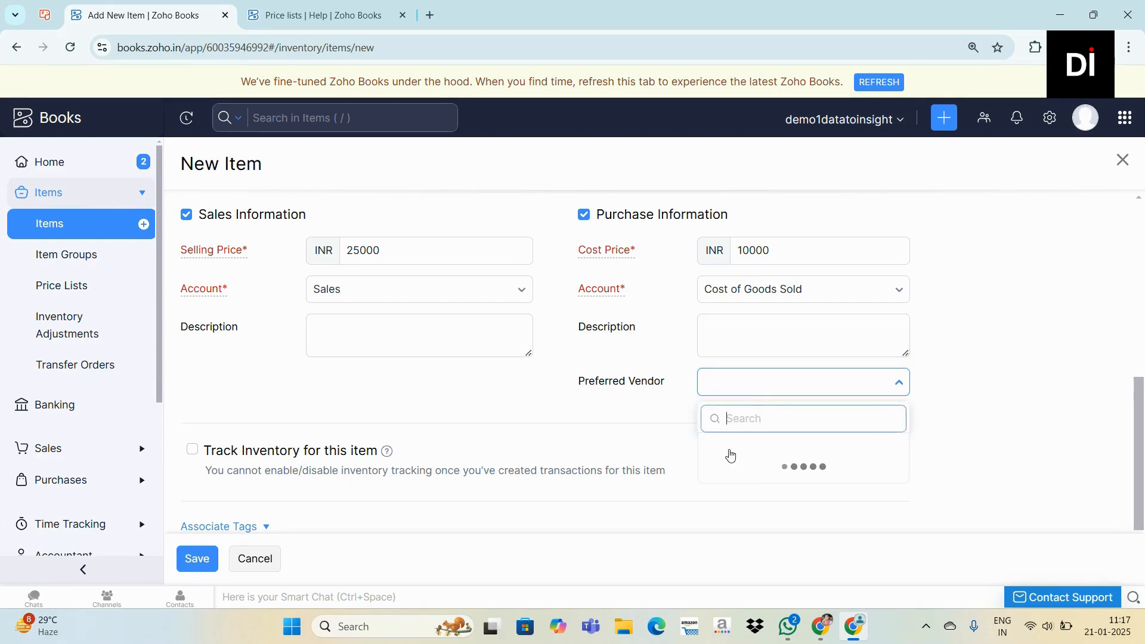
{"action": "left_click", "coordinate": [787, 449]}
Turn on inventory tracking for the laptop item after reviewing its sales and purchase details
{"action": "scroll", "coordinate": [391, 416], "scroll_direction": "down", "scroll_amount": 2}
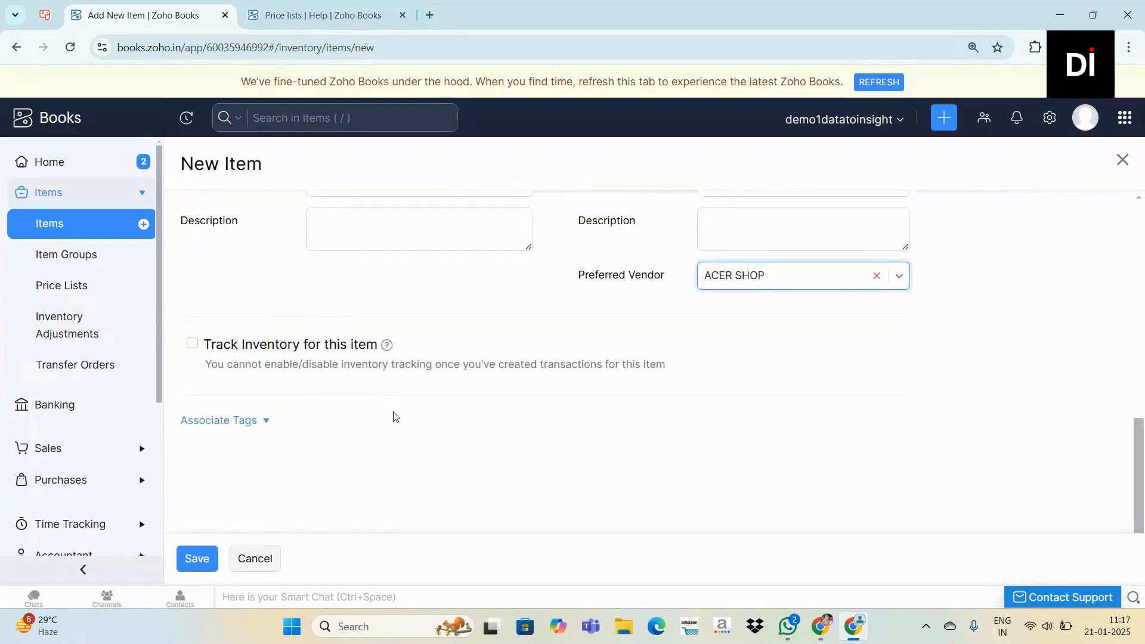
{"action": "scroll", "coordinate": [405, 399], "scroll_direction": "up", "scroll_amount": 4}
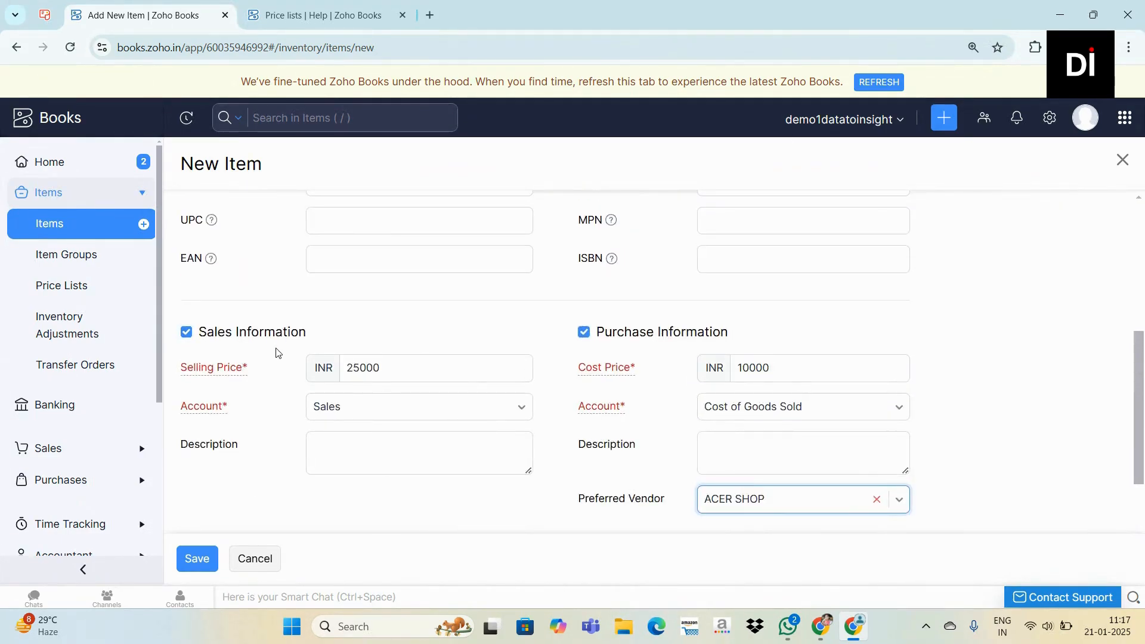
{"action": "left_click", "coordinate": [388, 381]}
{"action": "scroll", "coordinate": [389, 380], "scroll_direction": "down", "scroll_amount": 4}
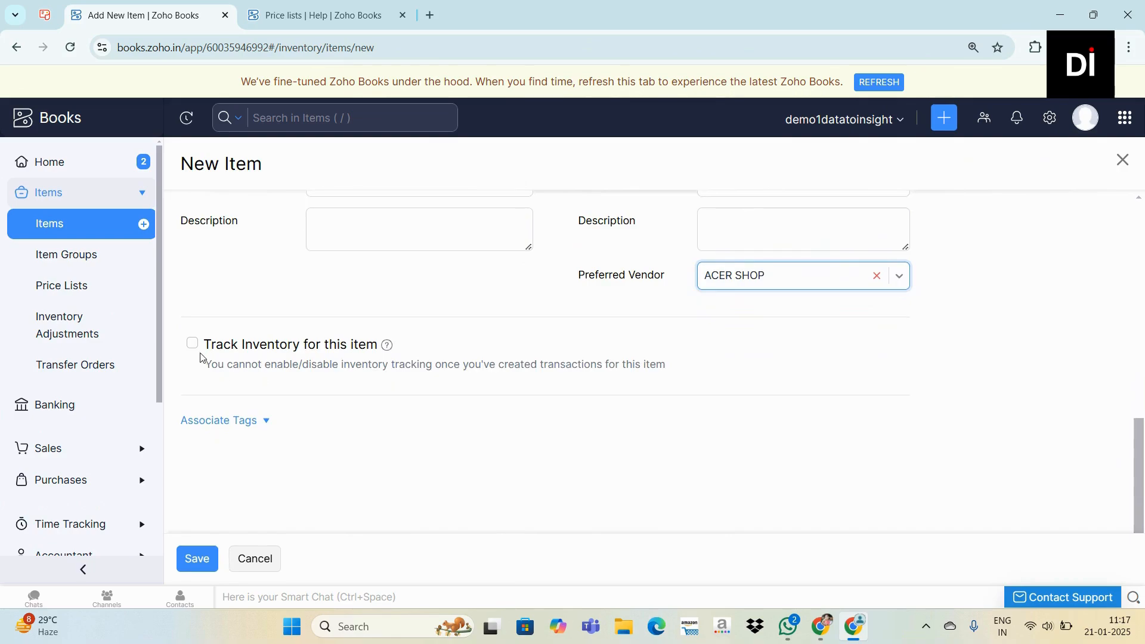
{"action": "left_click", "coordinate": [192, 344]}
{"action": "scroll", "coordinate": [202, 353], "scroll_direction": "down", "scroll_amount": 3}
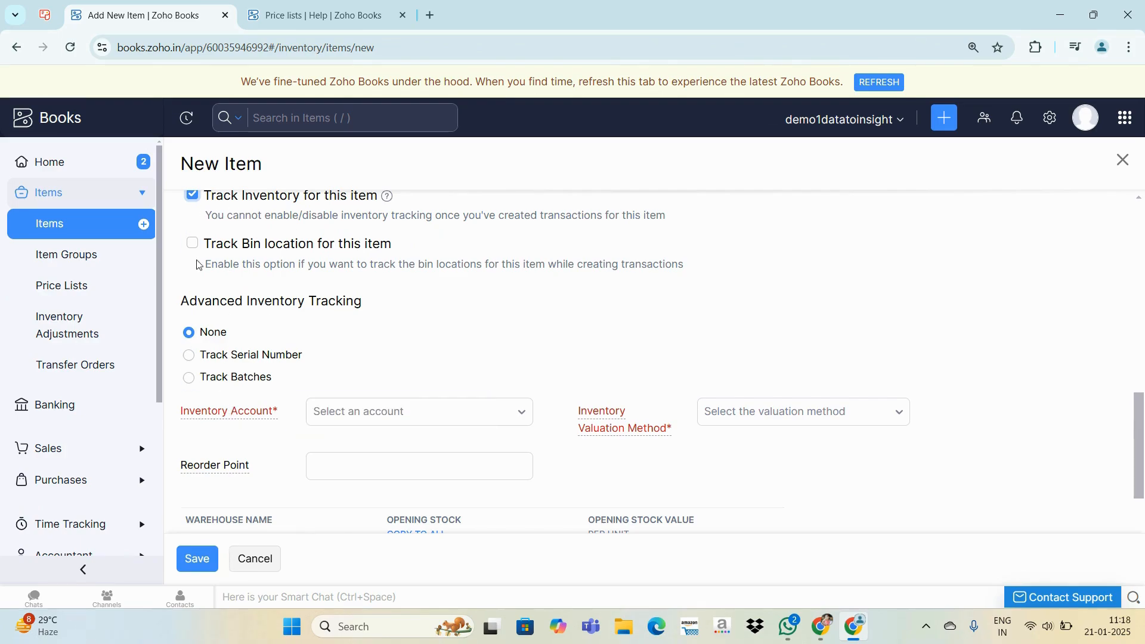
Set the inventory account to Inventory Asset and the valuation method to FIFO (First In First Out)
{"action": "mouse_move", "coordinate": [277, 417]}
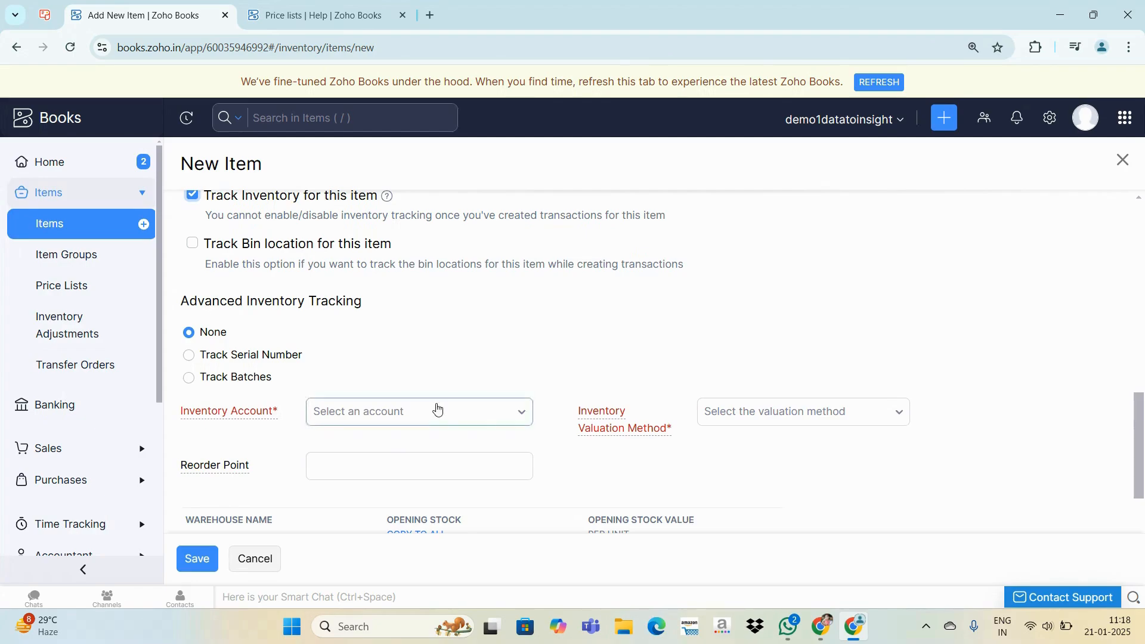
{"action": "left_click", "coordinate": [431, 412]}
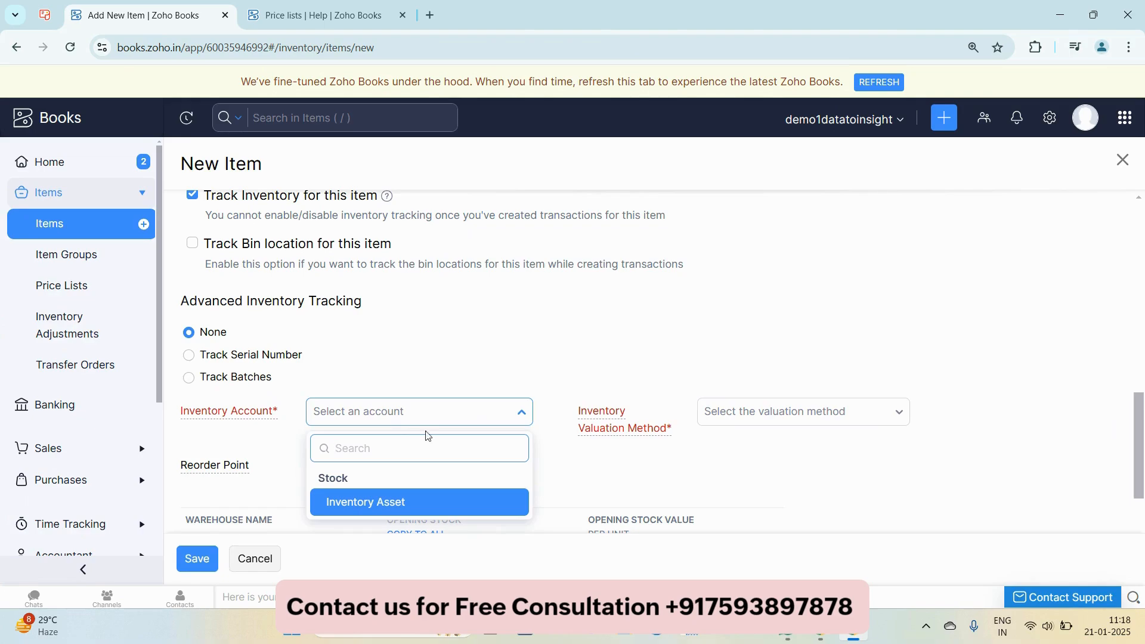
{"action": "left_click", "coordinate": [370, 503]}
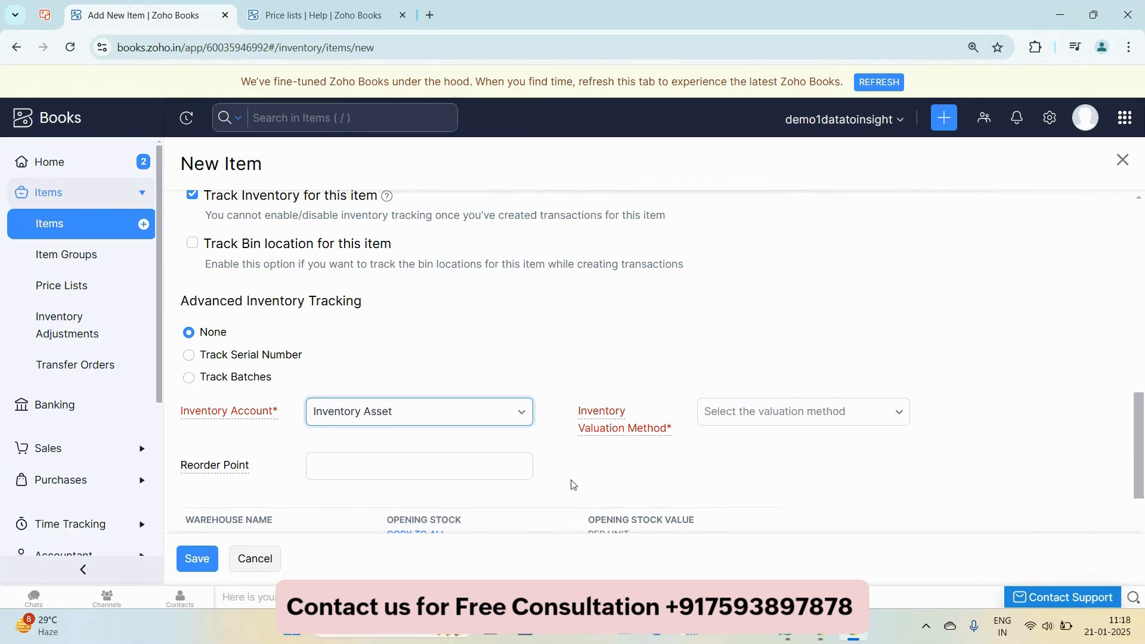
{"action": "left_click", "coordinate": [738, 423]}
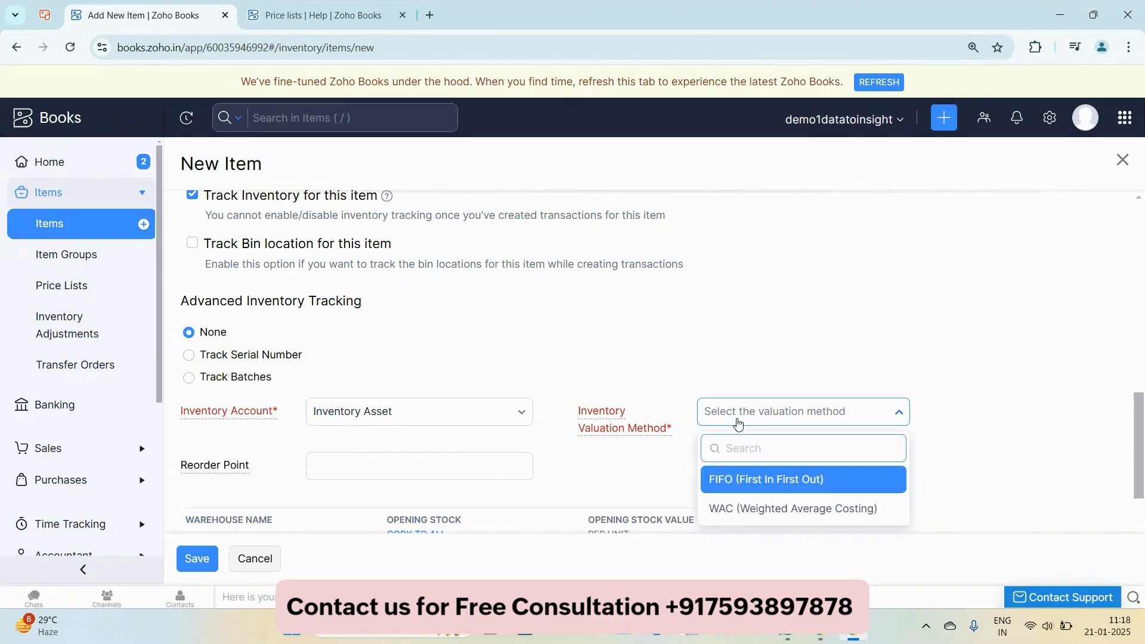
{"action": "left_click", "coordinate": [744, 479]}
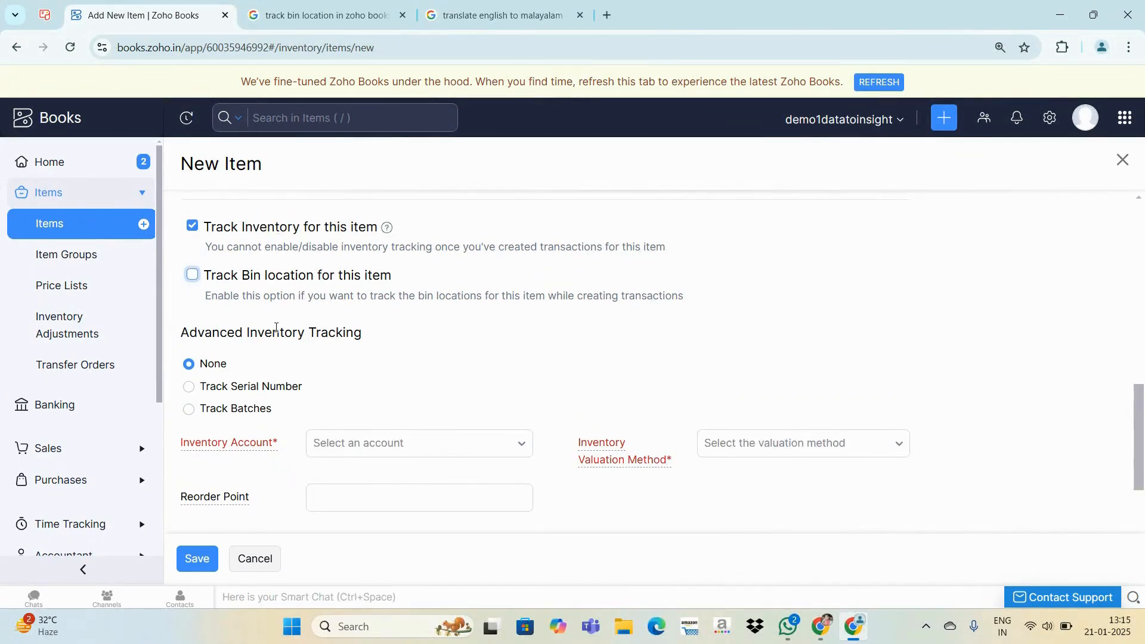
Enable bin location tracking for the item
{"action": "left_click", "coordinate": [193, 282]}
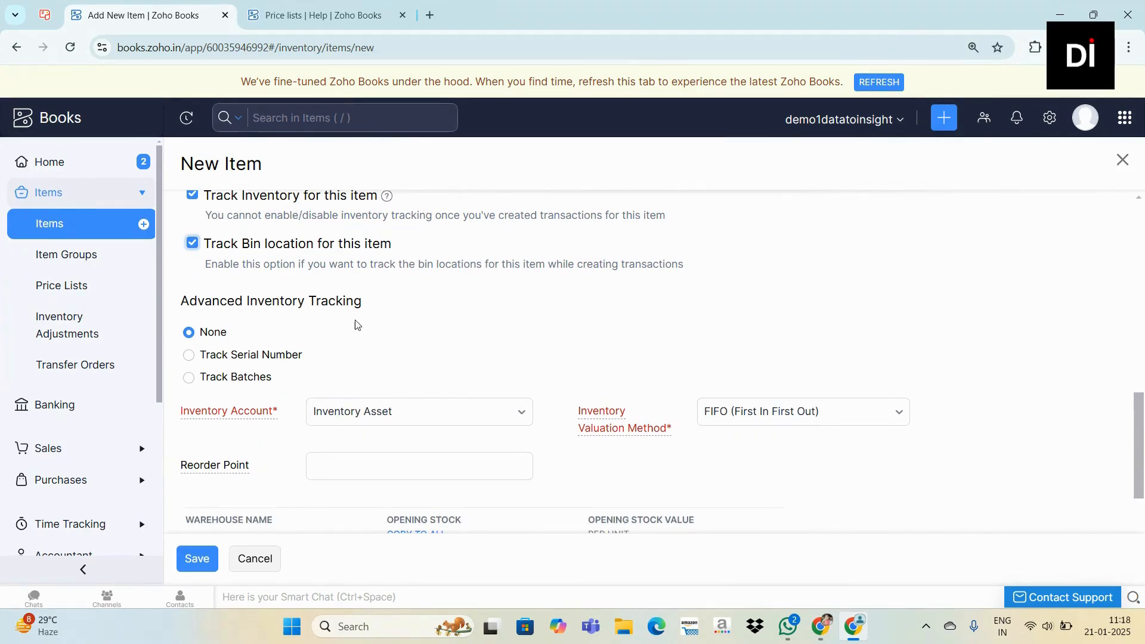
{"action": "scroll", "coordinate": [291, 337], "scroll_direction": "down", "scroll_amount": 1}
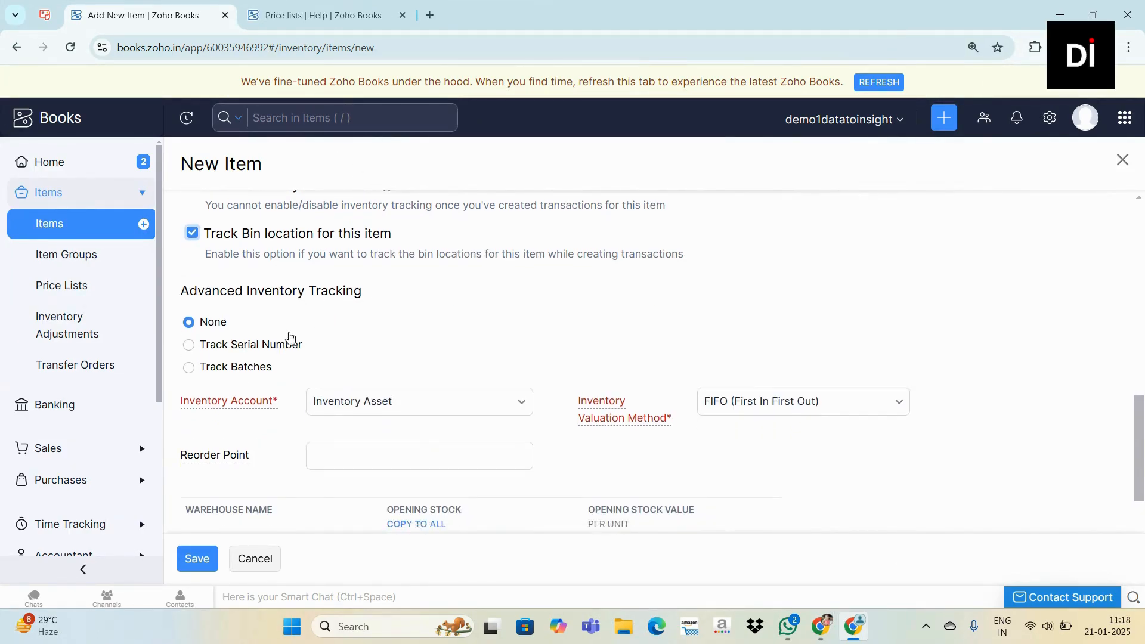
Set the laptop item's advanced inventory tracking to Track Batches, after trying Track Serial Number
{"action": "scroll", "coordinate": [290, 336], "scroll_direction": "down", "scroll_amount": 1}
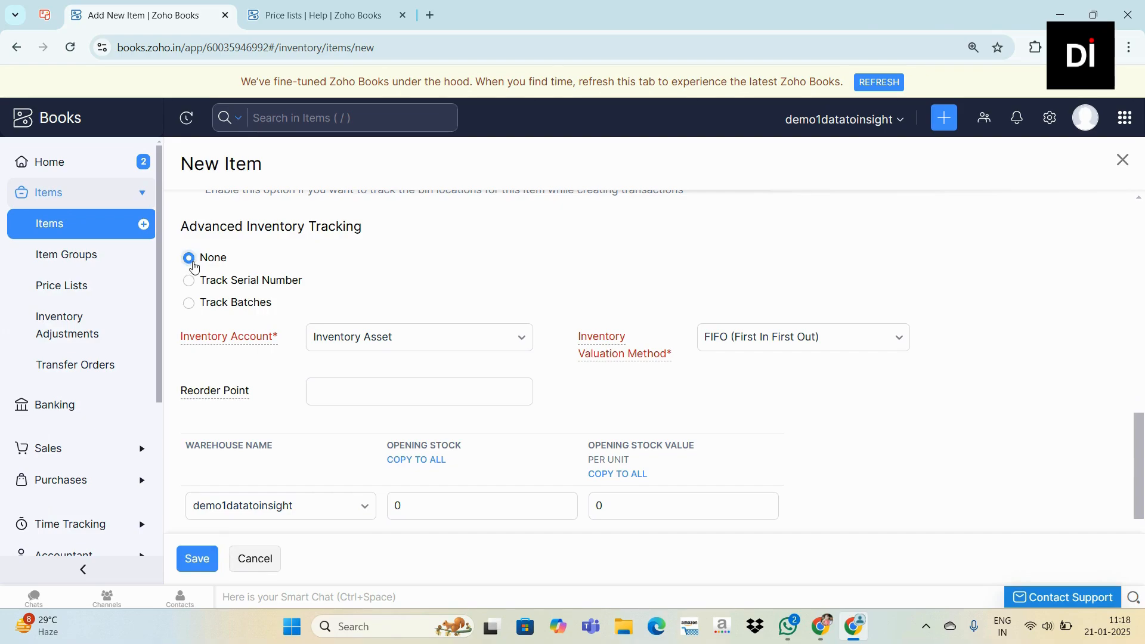
{"action": "left_click", "coordinate": [188, 286]}
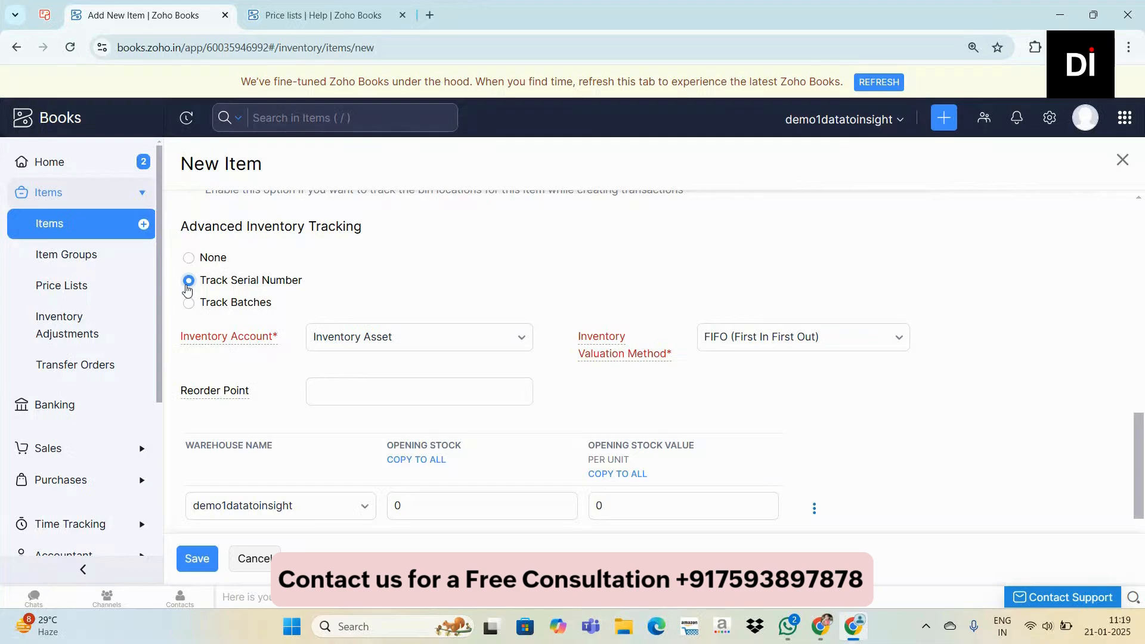
{"action": "left_click", "coordinate": [189, 305]}
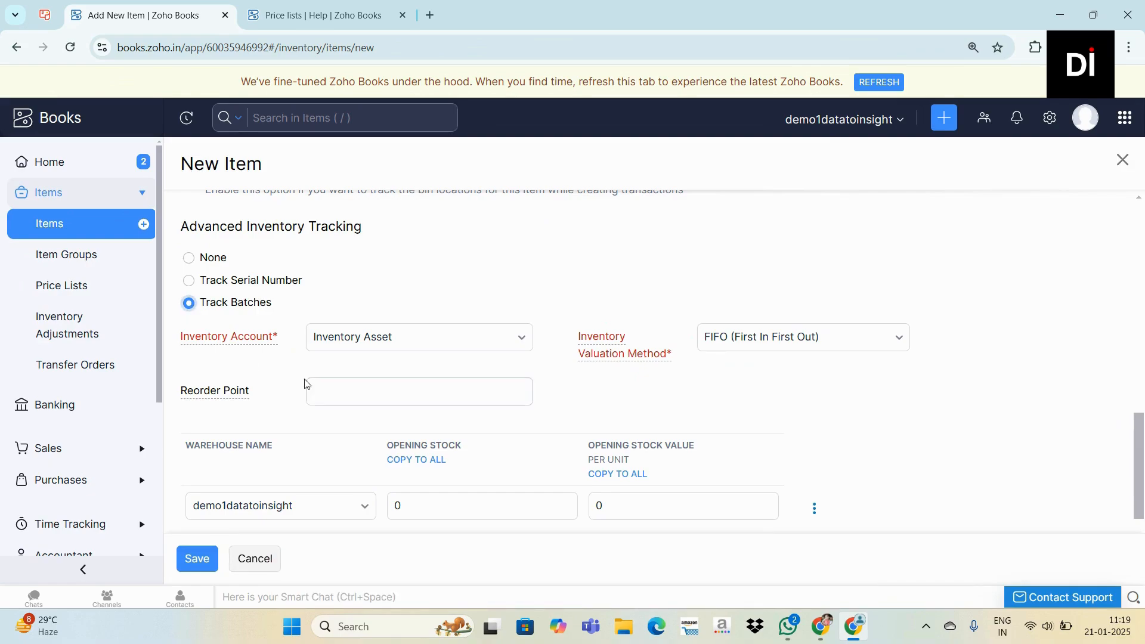
Review the warehouse choices and opening stock fields without changing them, and save the new laptop item
{"action": "scroll", "coordinate": [298, 411], "scroll_direction": "down", "scroll_amount": 3}
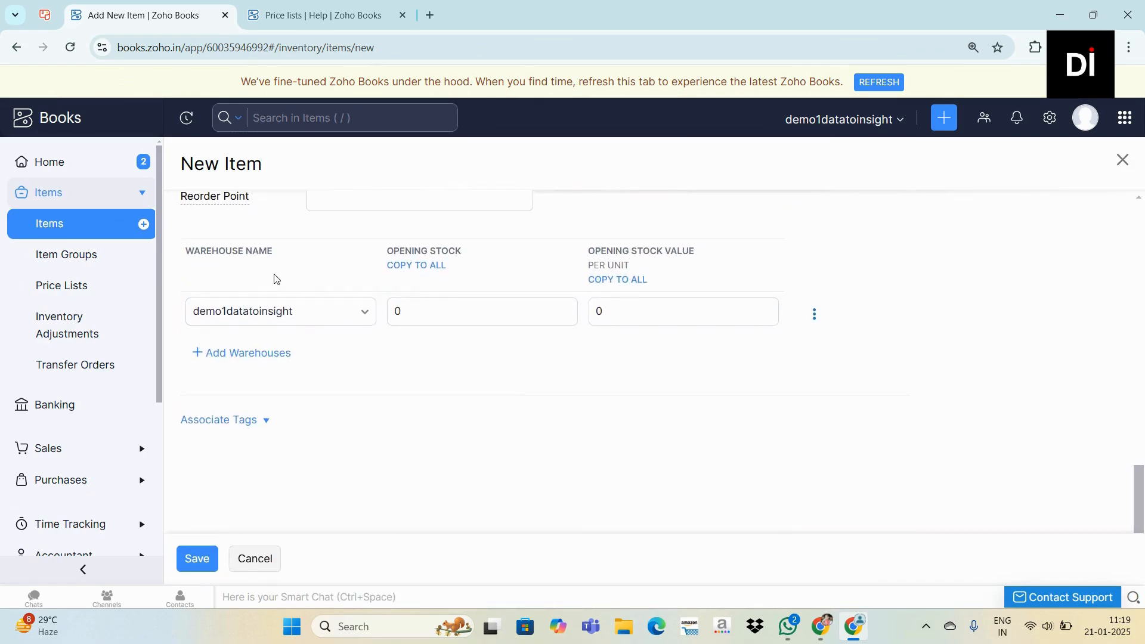
{"action": "left_click", "coordinate": [267, 323]}
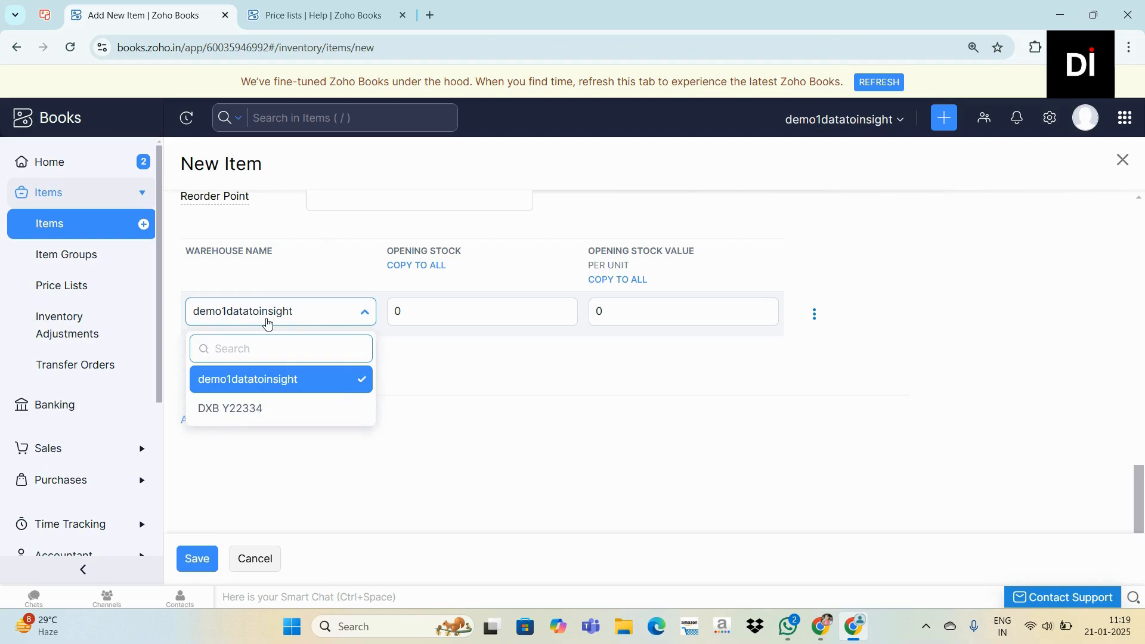
{"action": "left_click", "coordinate": [515, 315]}
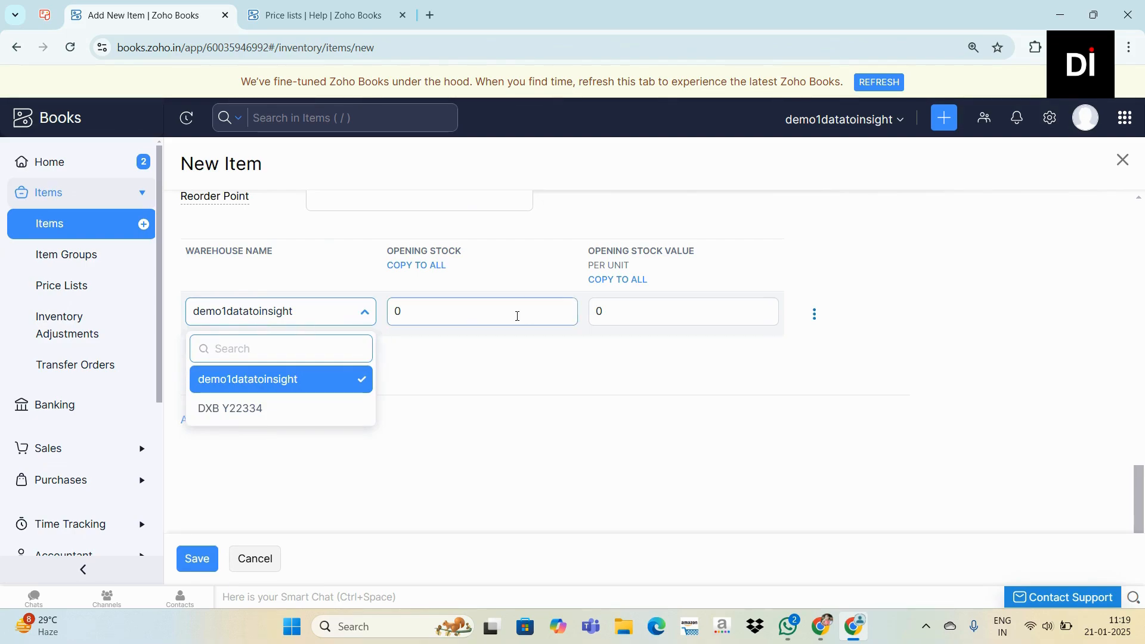
{"action": "left_click", "coordinate": [649, 308]}
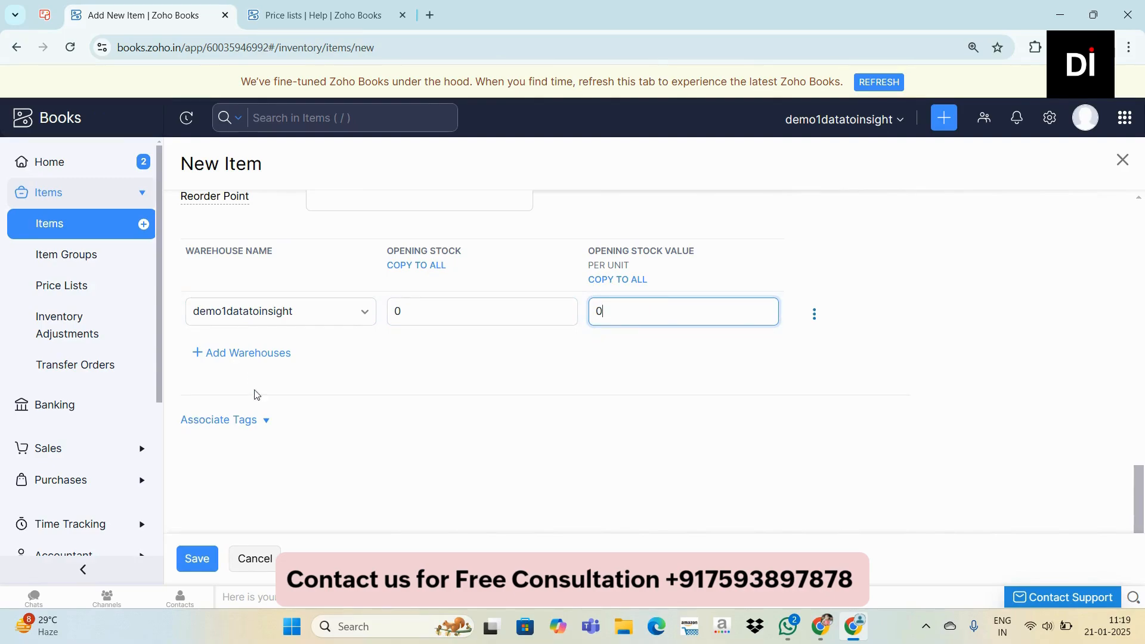
{"action": "scroll", "coordinate": [346, 495], "scroll_direction": "up", "scroll_amount": 1}
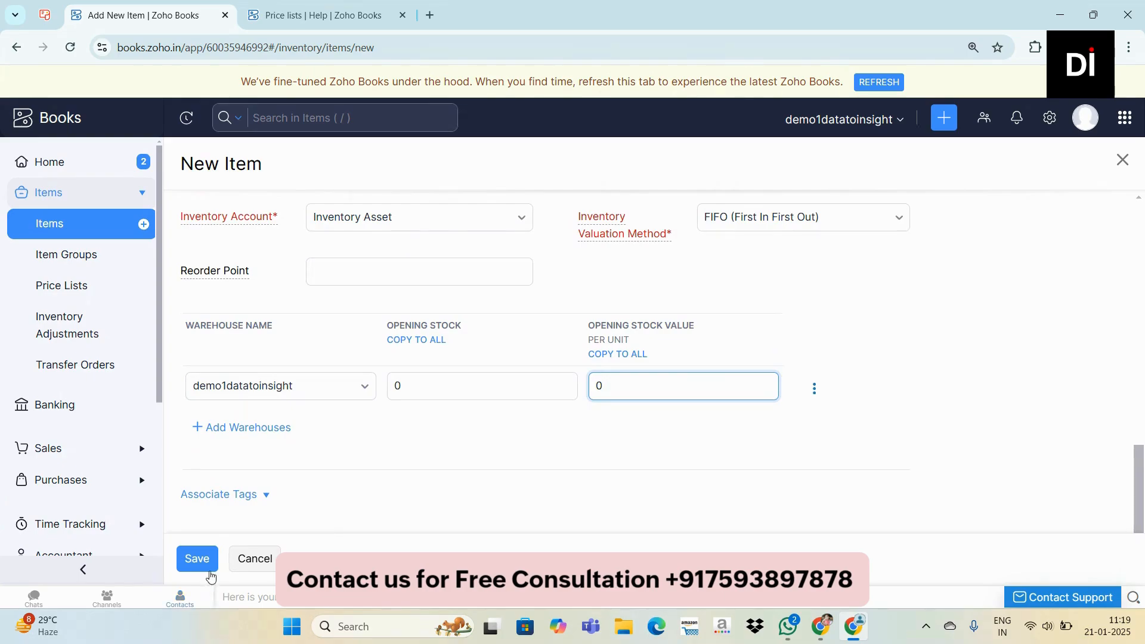
{"action": "scroll", "coordinate": [411, 345], "scroll_direction": "down", "scroll_amount": 1}
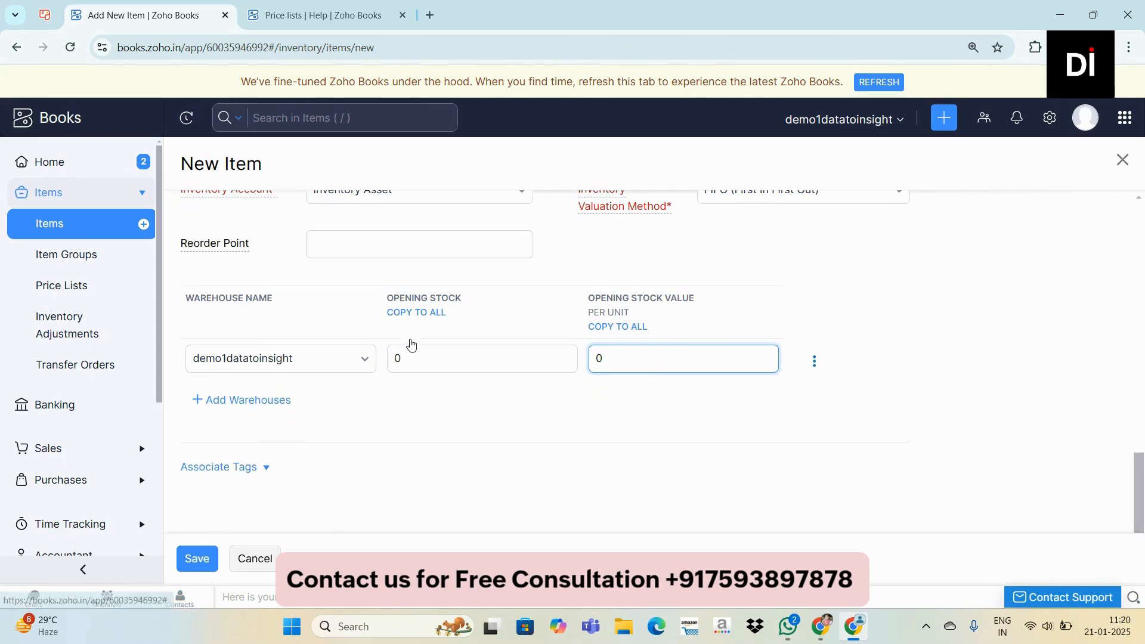
{"action": "left_click", "coordinate": [205, 561]}
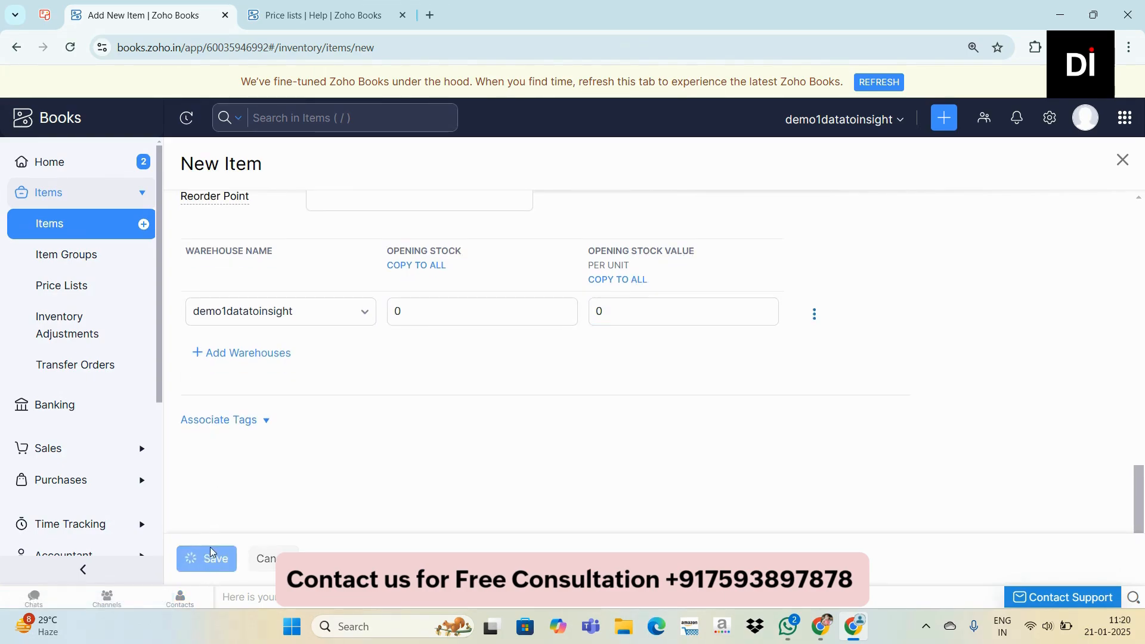